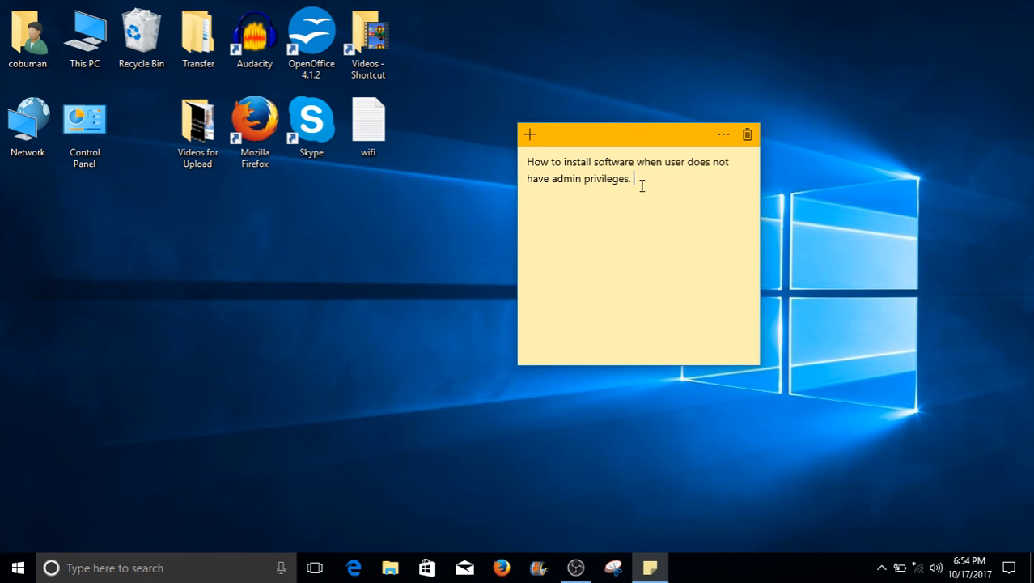
Select and then deselect the text of the on-screen note.
{"action": "left_click_drag", "start_coordinate": [639, 179], "coordinate": [521, 165]}
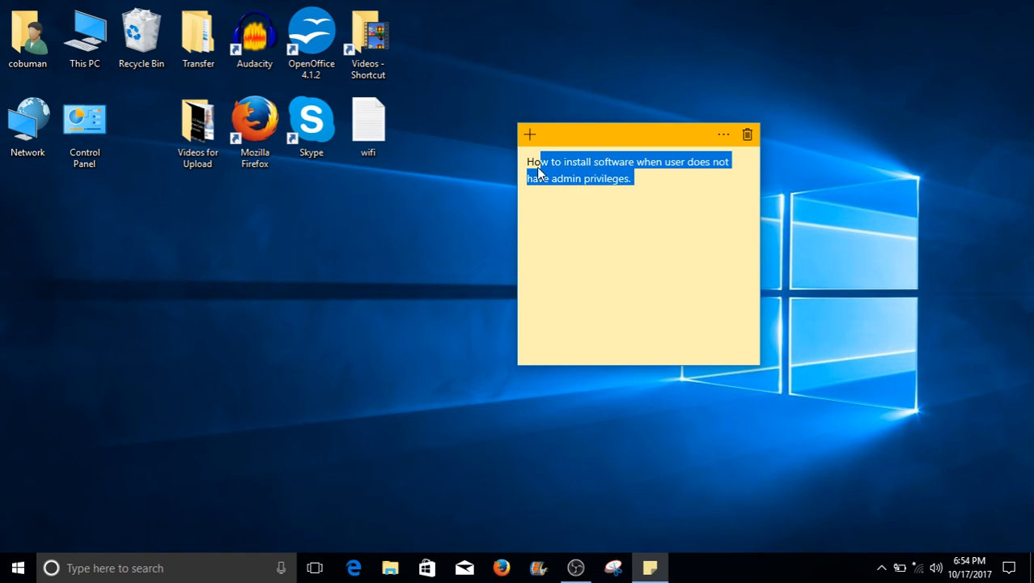
{"action": "left_click", "coordinate": [654, 183]}
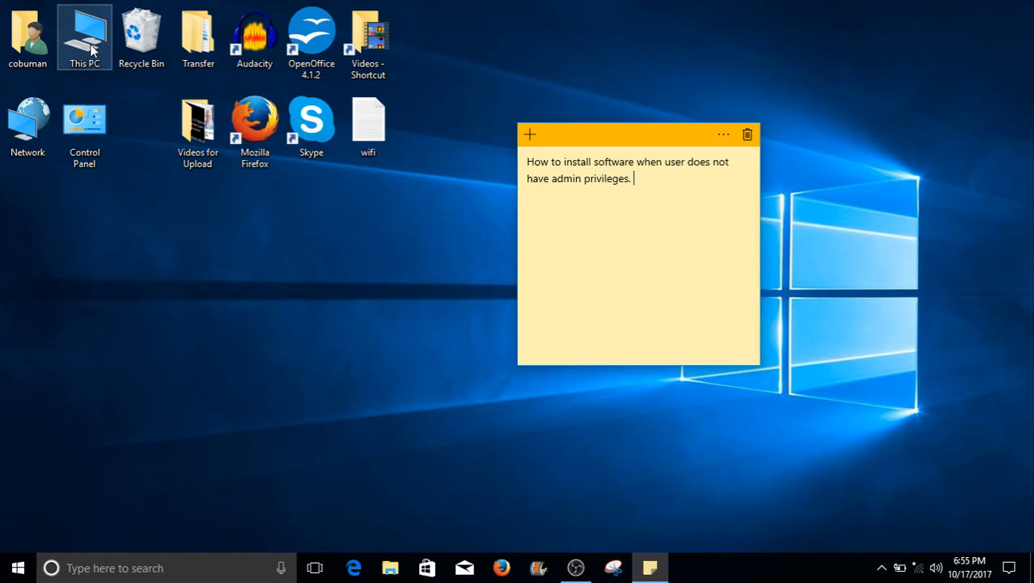
From This PC, navigate into Local Disk (C:) and select the ChromeSetup application.
{"action": "left_click", "coordinate": [91, 48]}
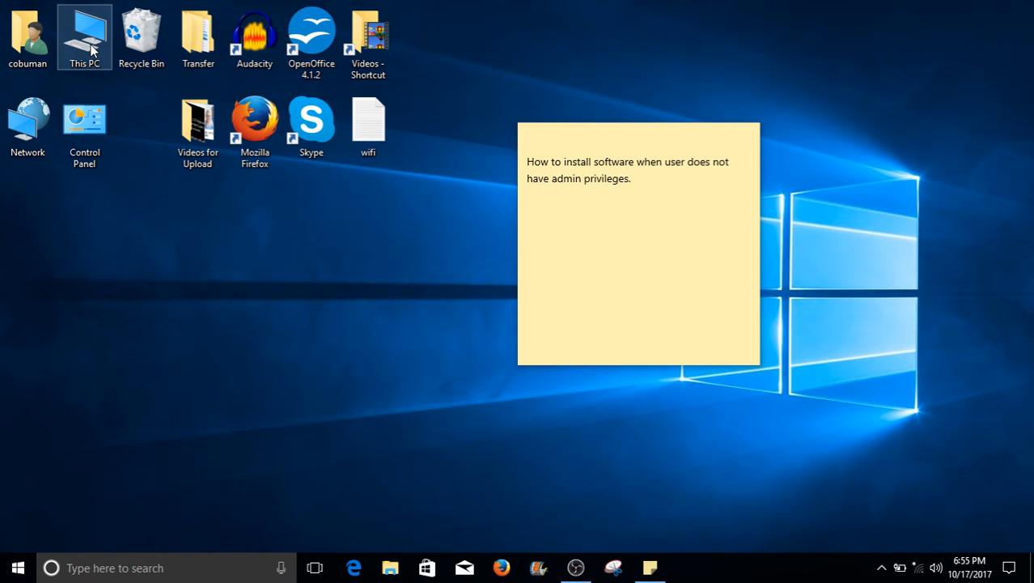
{"action": "double_click", "coordinate": [91, 49]}
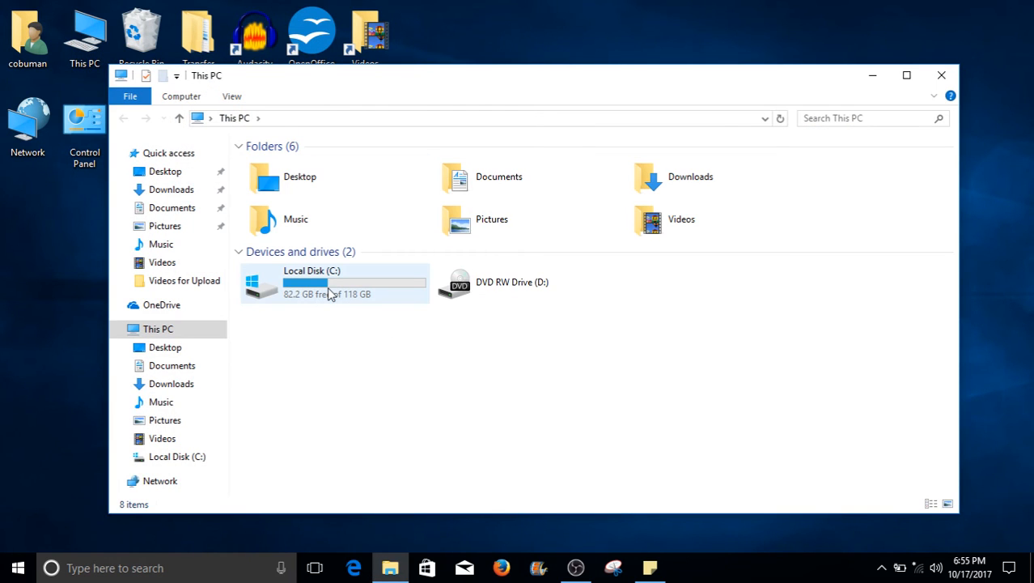
{"action": "mouse_move", "coordinate": [332, 283]}
{"action": "double_click", "coordinate": [331, 294]}
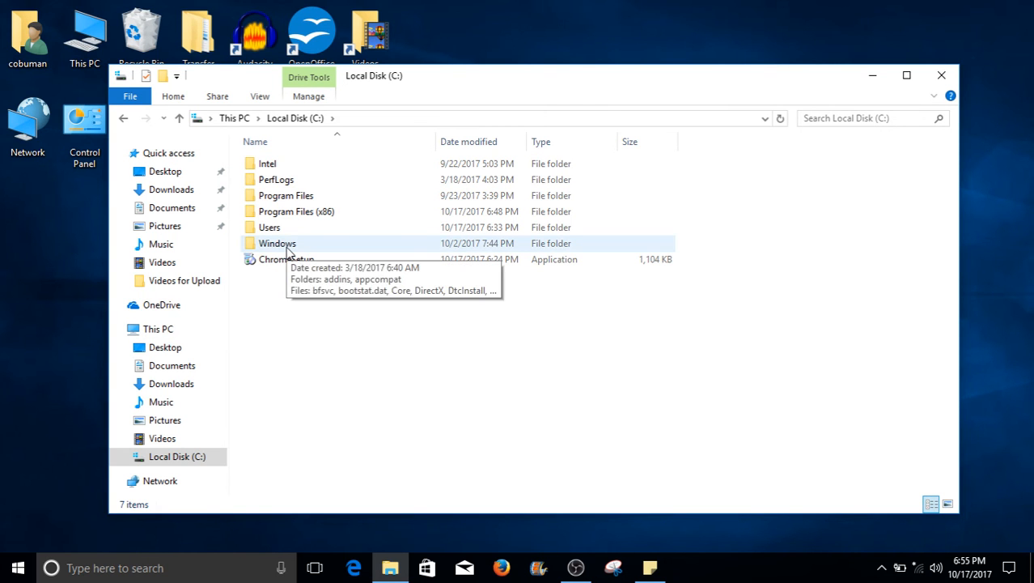
{"action": "left_click", "coordinate": [289, 249]}
{"action": "left_click", "coordinate": [286, 261]}
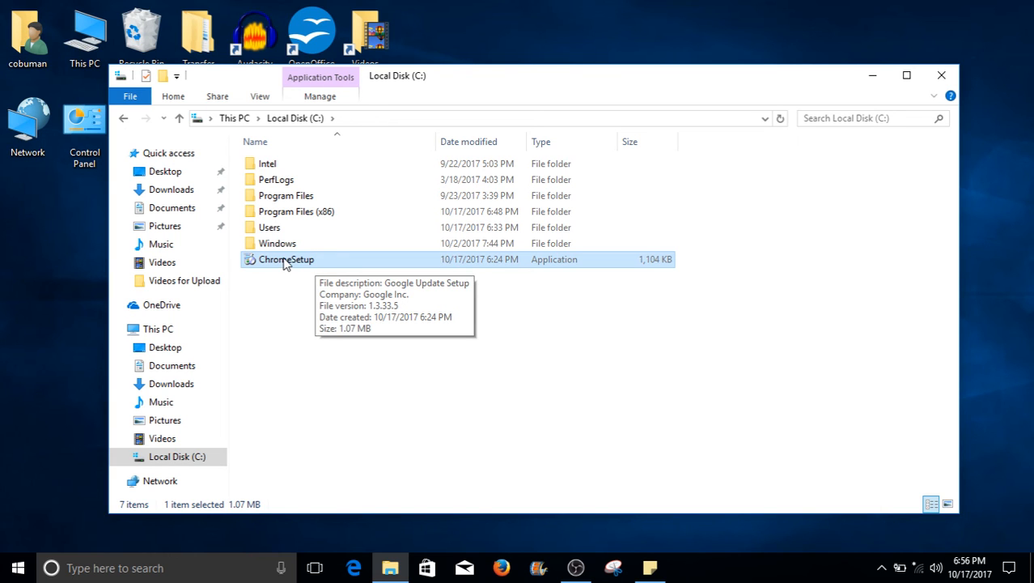
Bring up ChromeSetup's context menu and try revealing its extended actions, then dismiss it.
{"action": "right_click", "coordinate": [284, 265]}
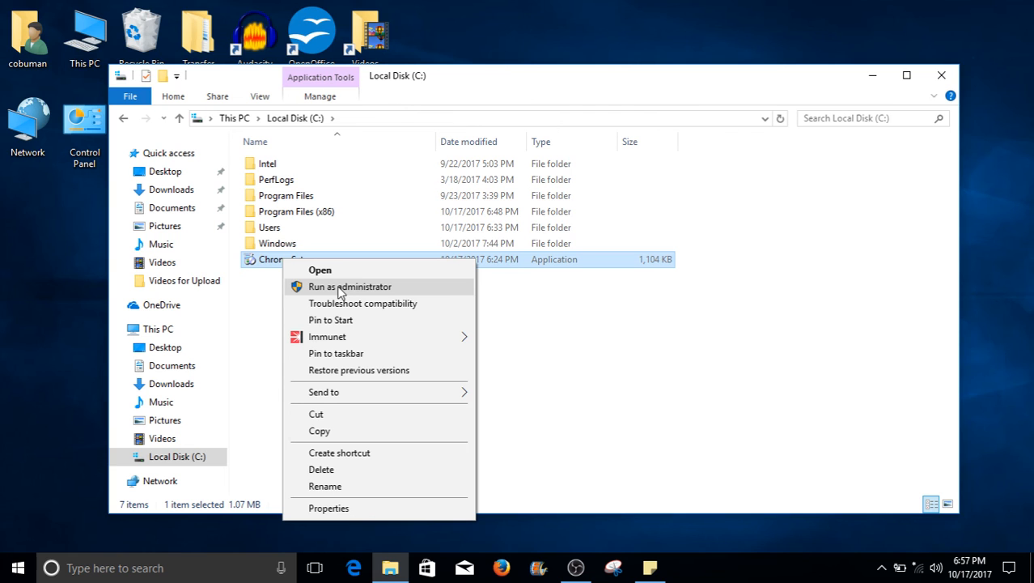
{"action": "right_click", "coordinate": [265, 261]}
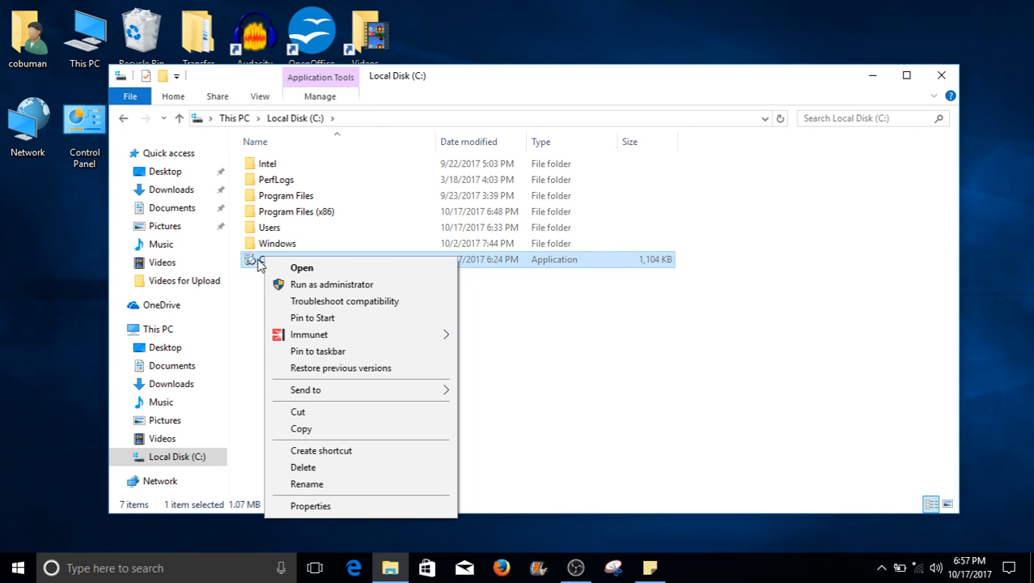
{"action": "key", "text": "shift+F10"}
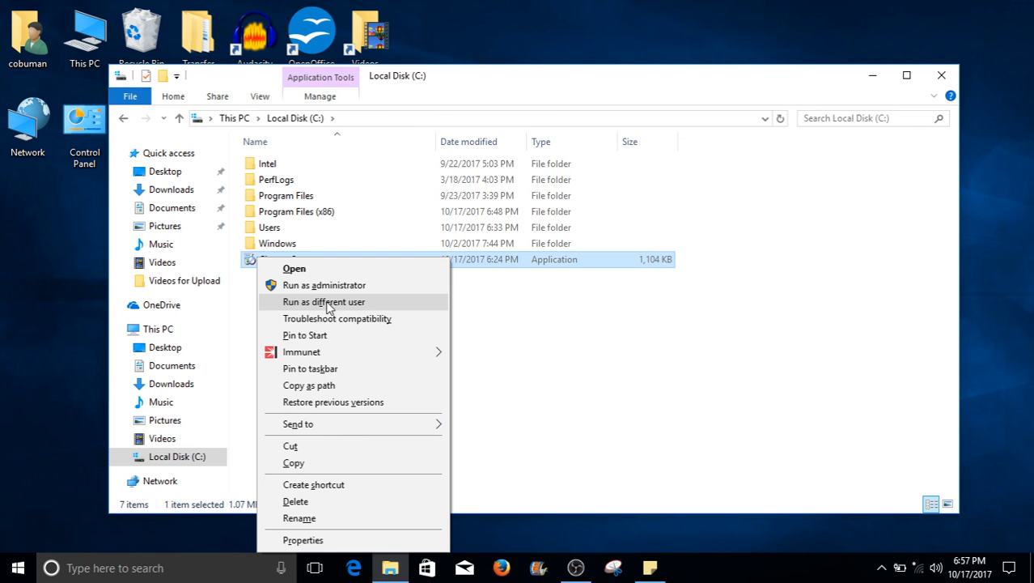
{"action": "left_click", "coordinate": [251, 296]}
Bring up ChromeSetup's extended context menu containing 'Run as different user'.
{"action": "right_click", "coordinate": [284, 265]}
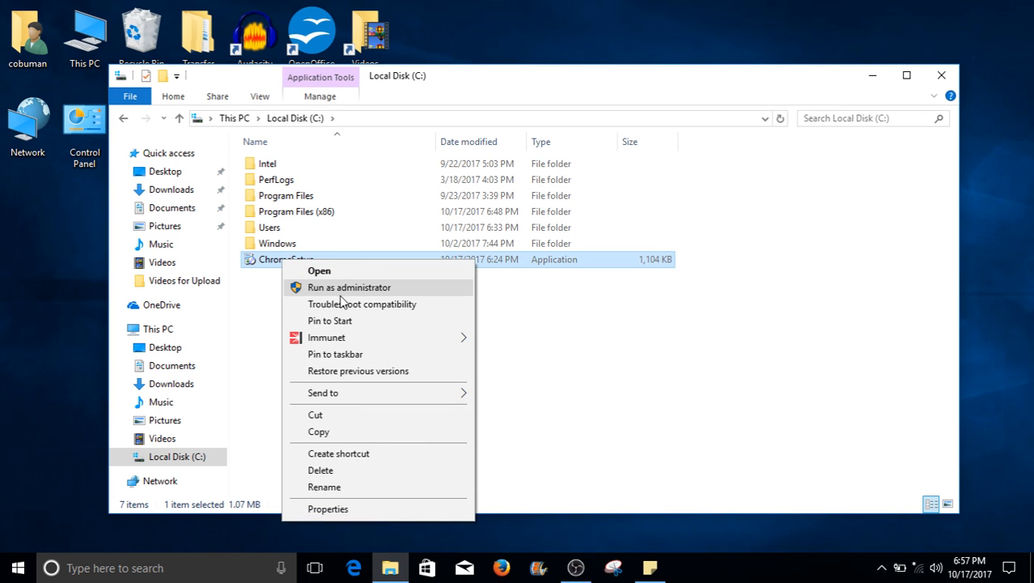
{"action": "right_click", "coordinate": [265, 262], "text": "shift"}
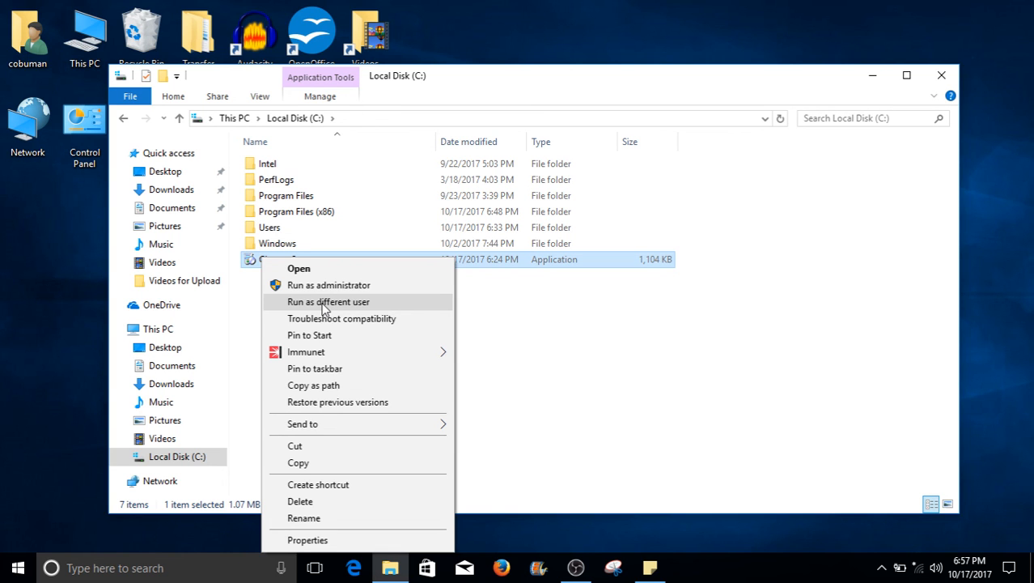
Choose 'Run as different user', enter the administrator user name and password, and submit them.
{"action": "left_click", "coordinate": [325, 304]}
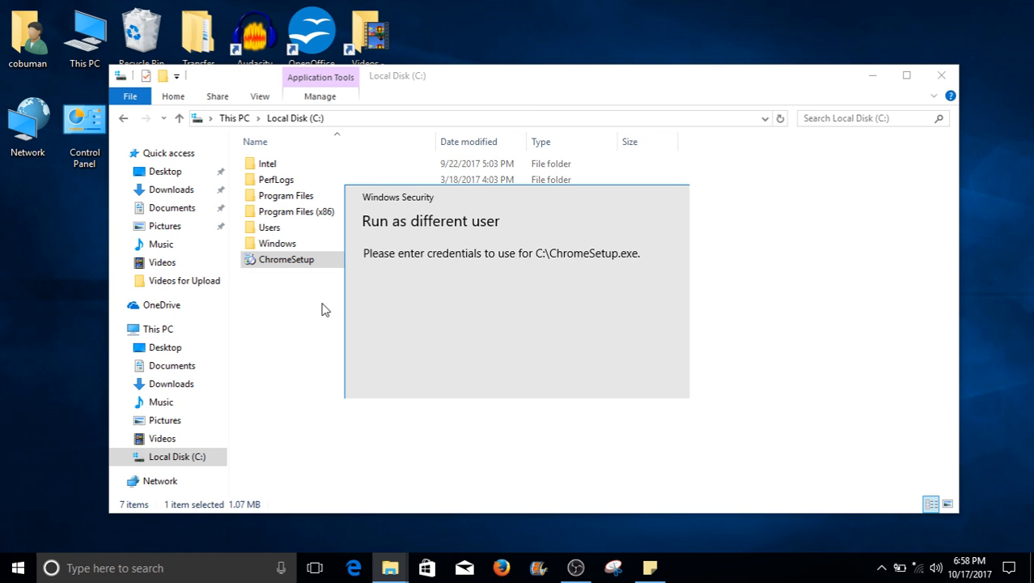
{"action": "left_click_drag", "start_coordinate": [470, 197], "coordinate": [432, 219]}
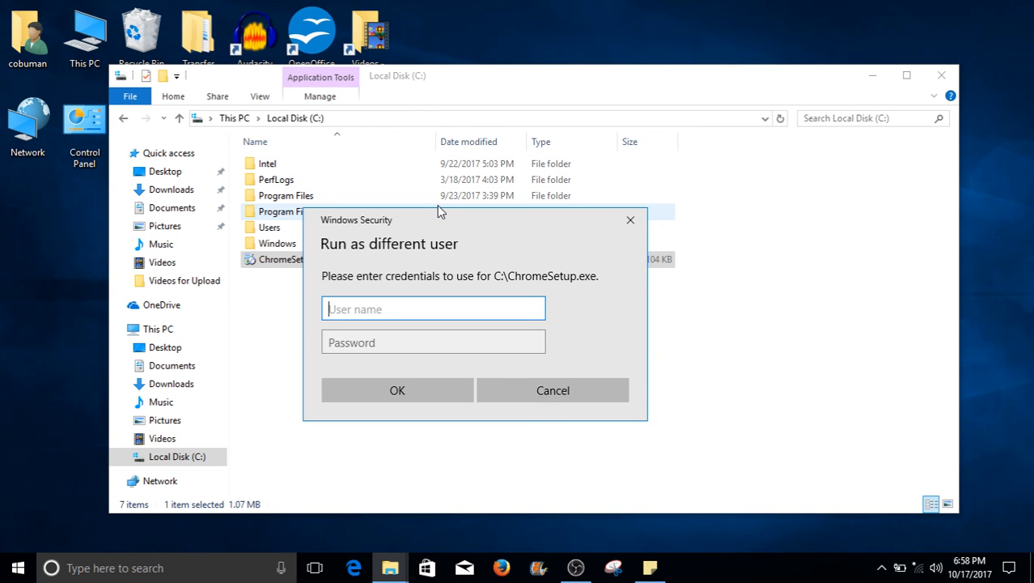
{"action": "type", "text": "cobuman"}
{"action": "key", "text": "Tab"}
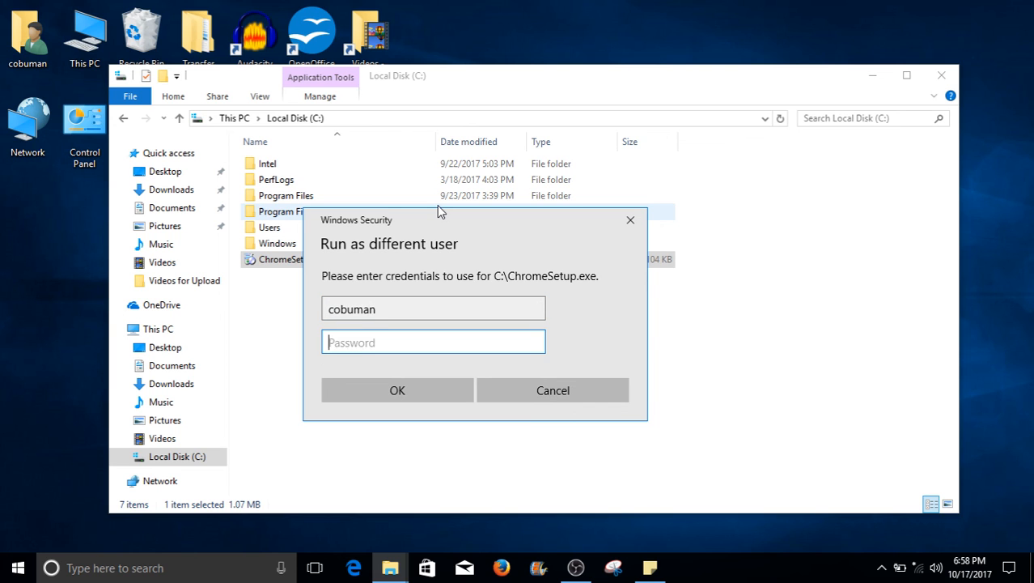
{"action": "type", "text": "••••••"}
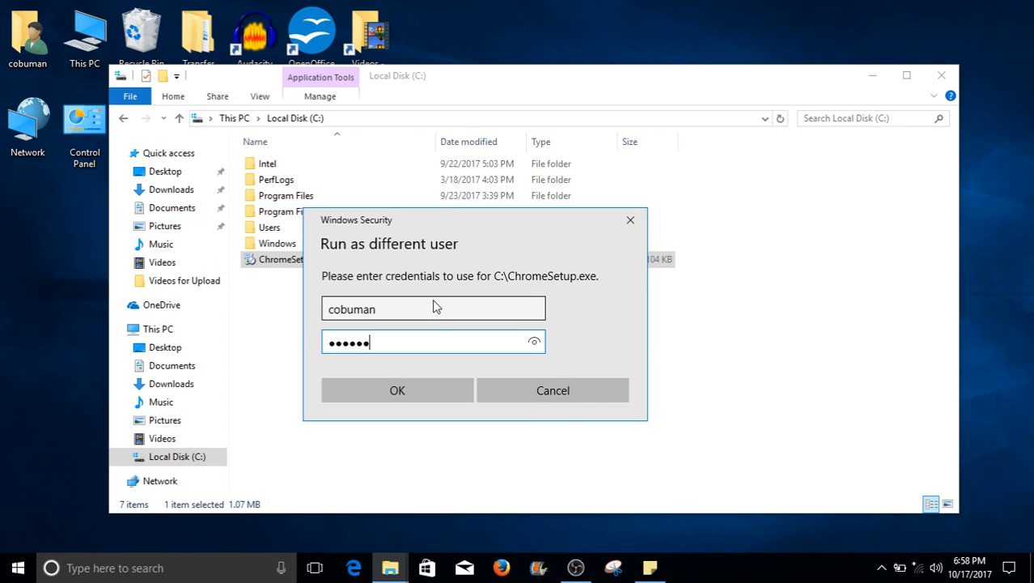
{"action": "left_click", "coordinate": [407, 390]}
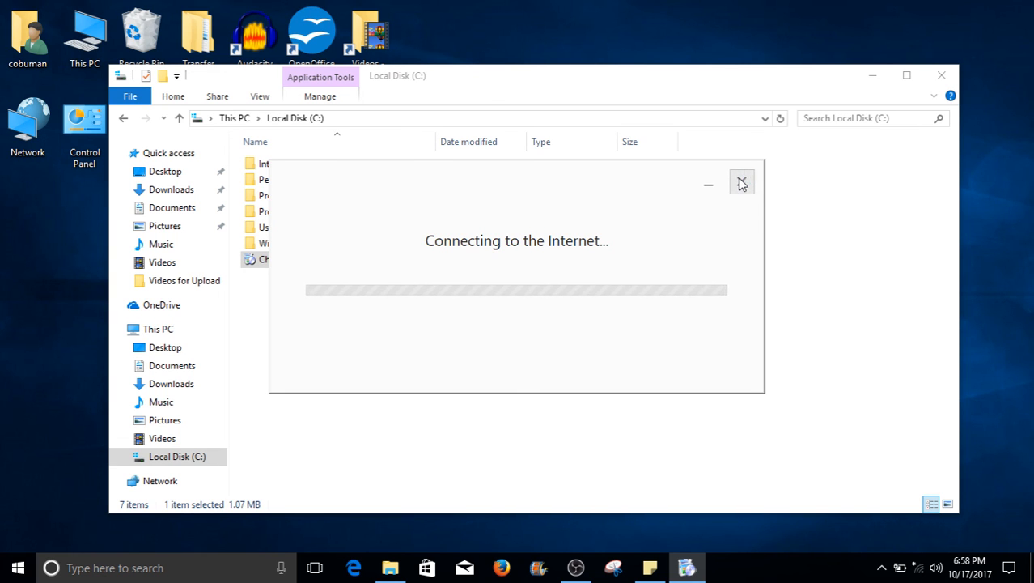
Cancel the Chrome installation, confirm it, and nudge the Explorer window back into place.
{"action": "left_click", "coordinate": [741, 184]}
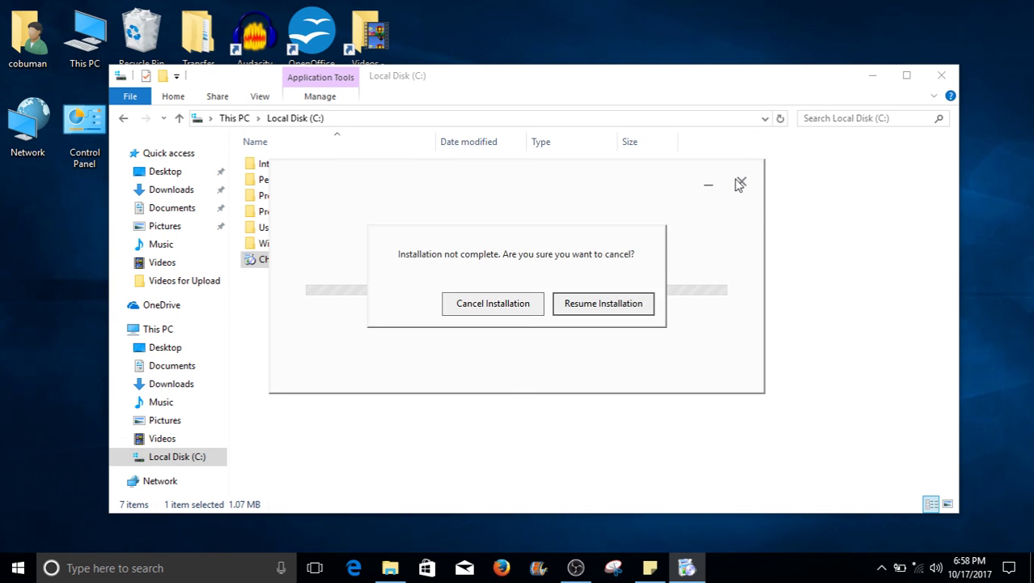
{"action": "left_click", "coordinate": [492, 306]}
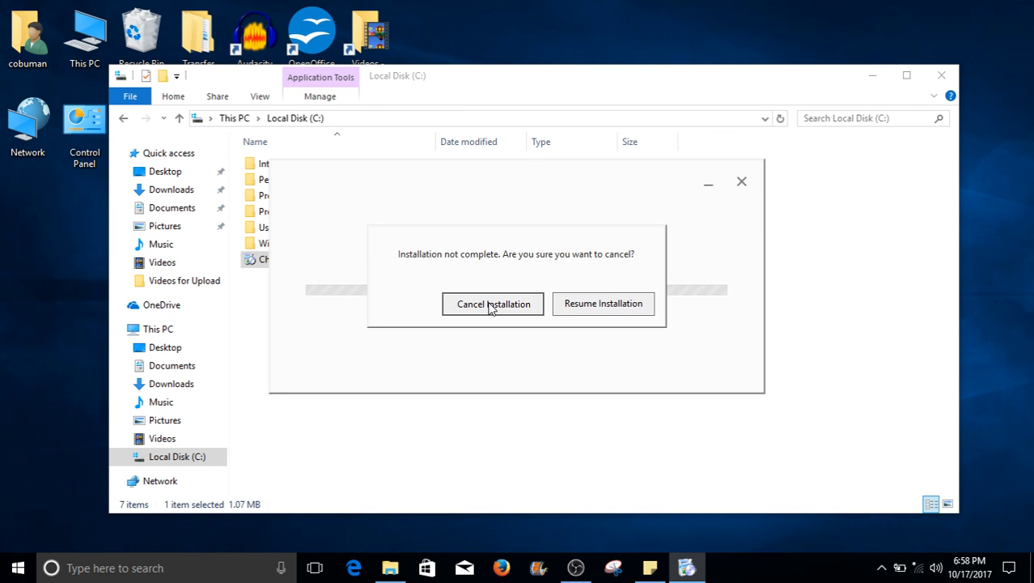
{"action": "left_click", "coordinate": [491, 306]}
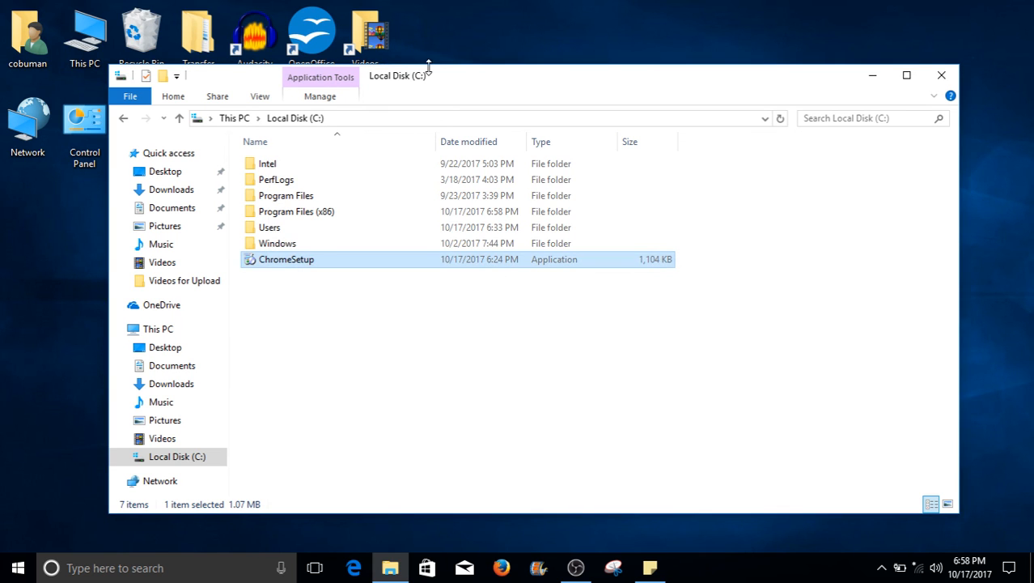
{"action": "left_click_drag", "start_coordinate": [494, 85], "coordinate": [497, 62]}
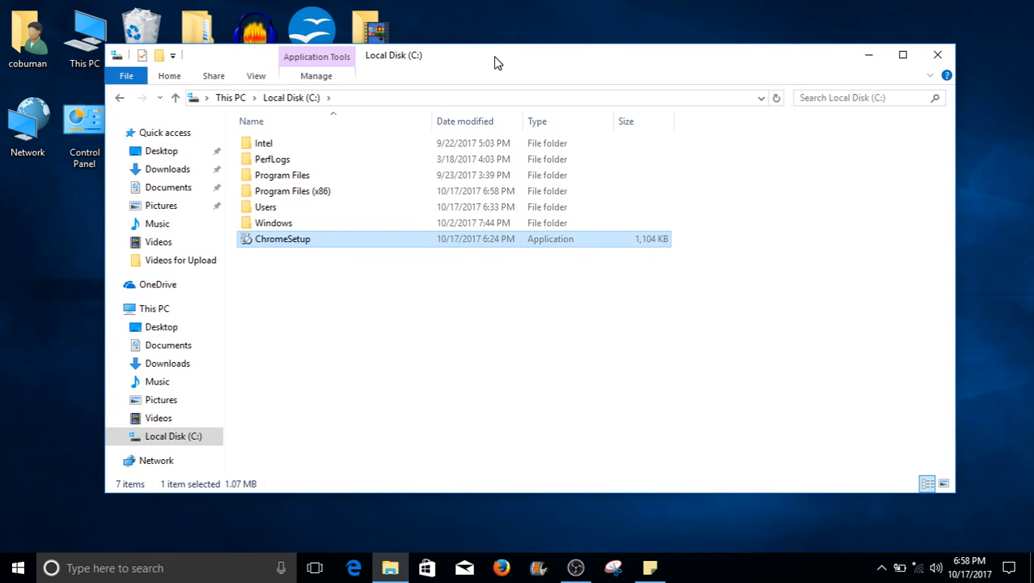